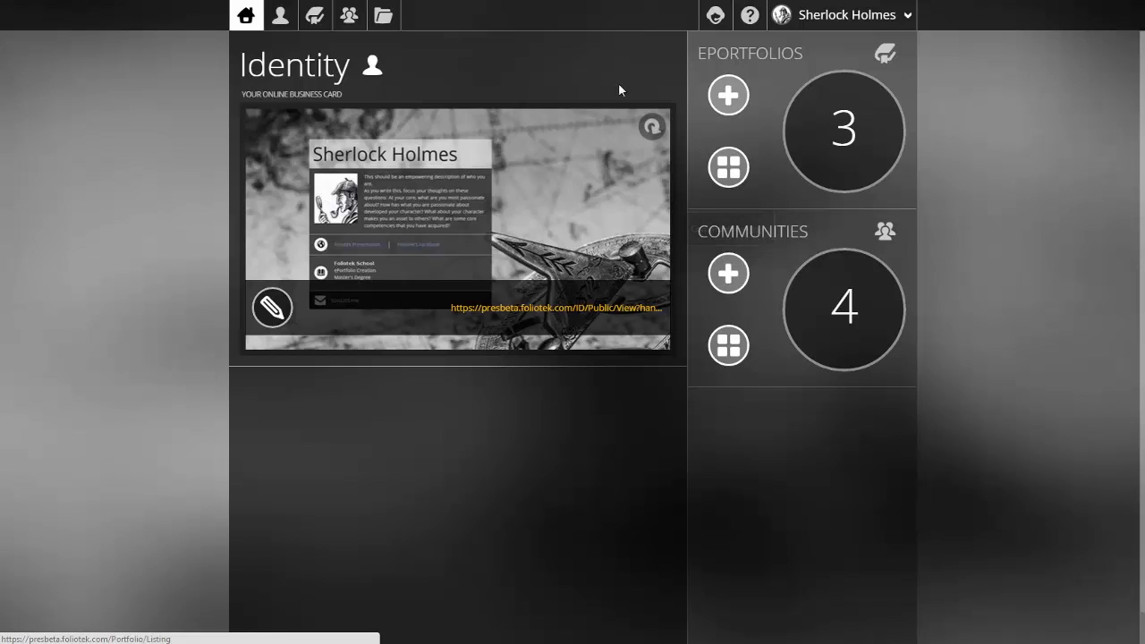
- Go to Communities and list the portfolios shared in Sunlight Meadows
{"action": "left_click", "coordinate": [349, 16]}
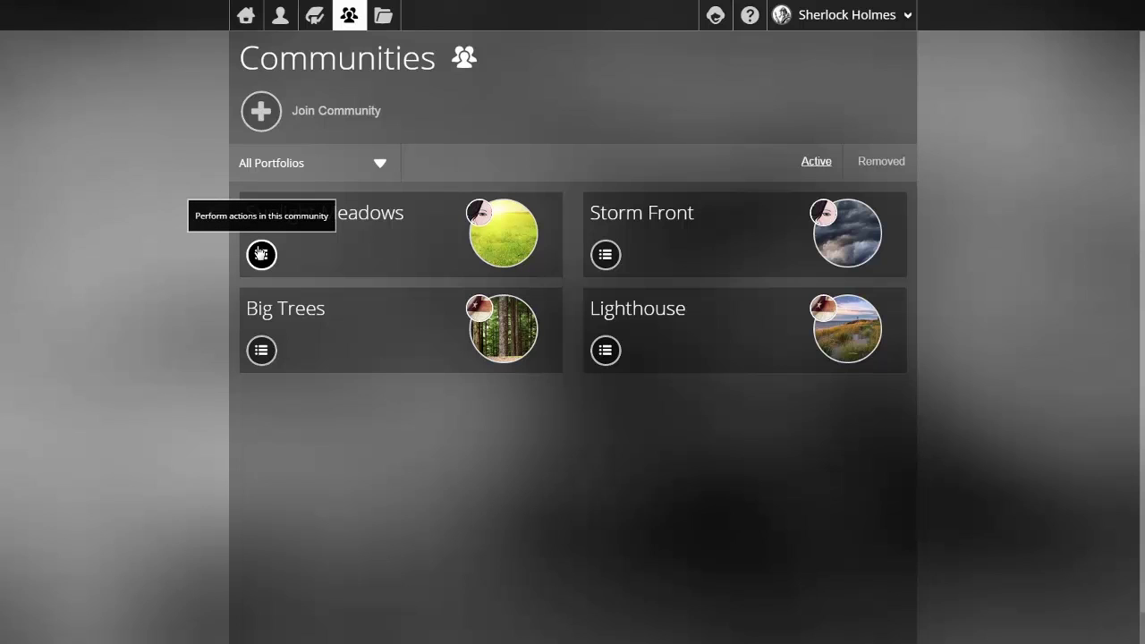
{"action": "left_click", "coordinate": [261, 255]}
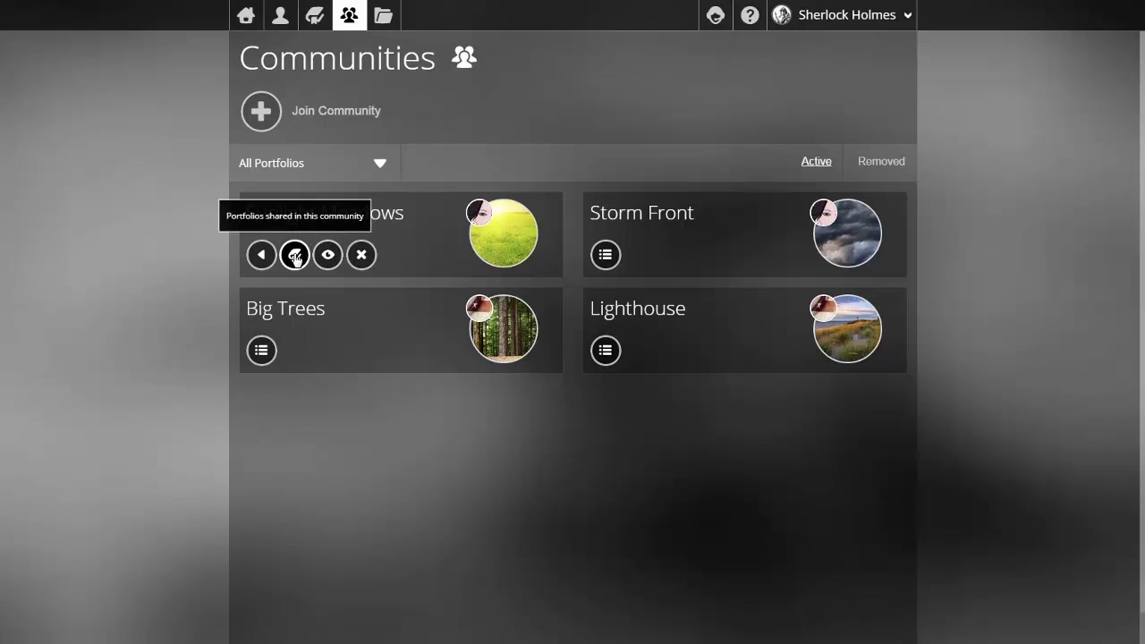
{"action": "left_click", "coordinate": [295, 257]}
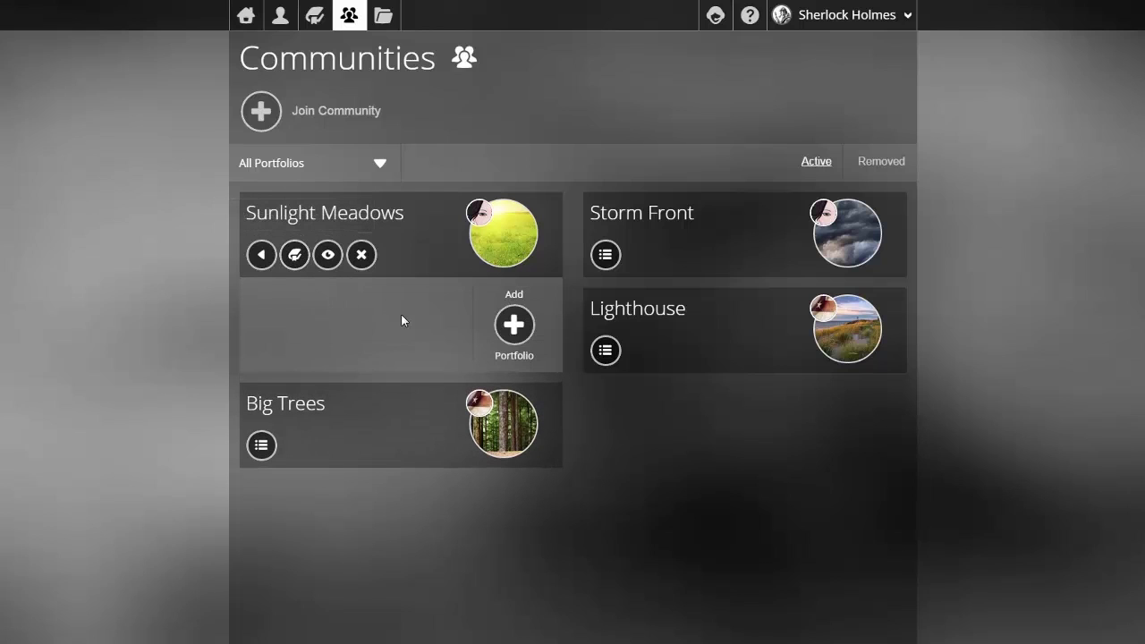
- Add the S. Holmes portfolio to Sunlight Meadows through the Add Portfolio dialog
{"action": "left_click", "coordinate": [515, 327]}
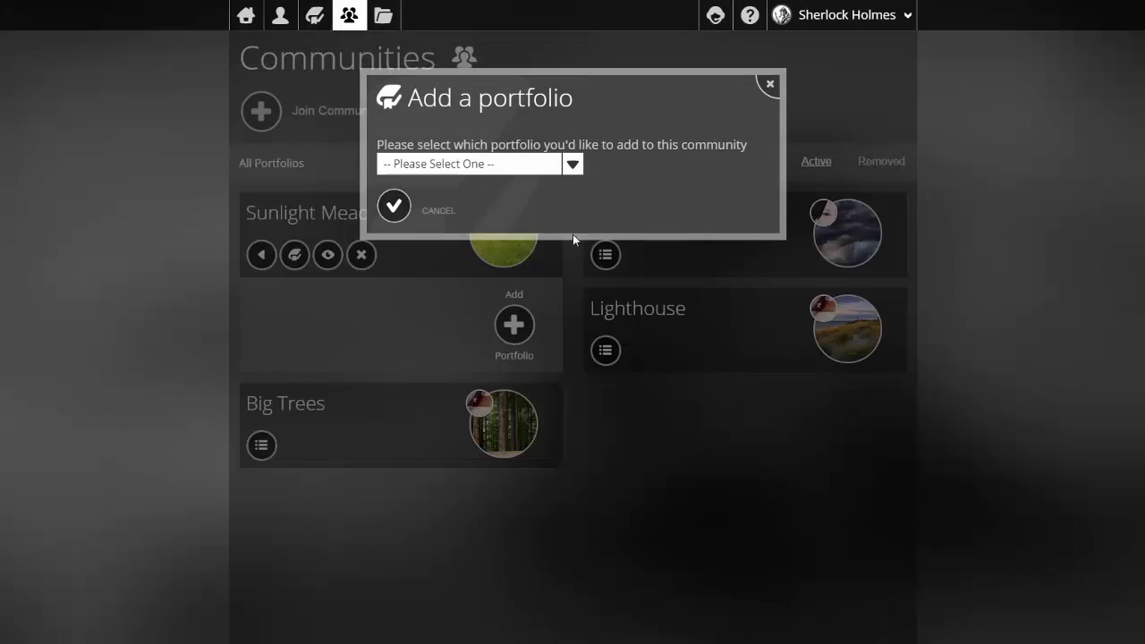
{"action": "left_click", "coordinate": [575, 173]}
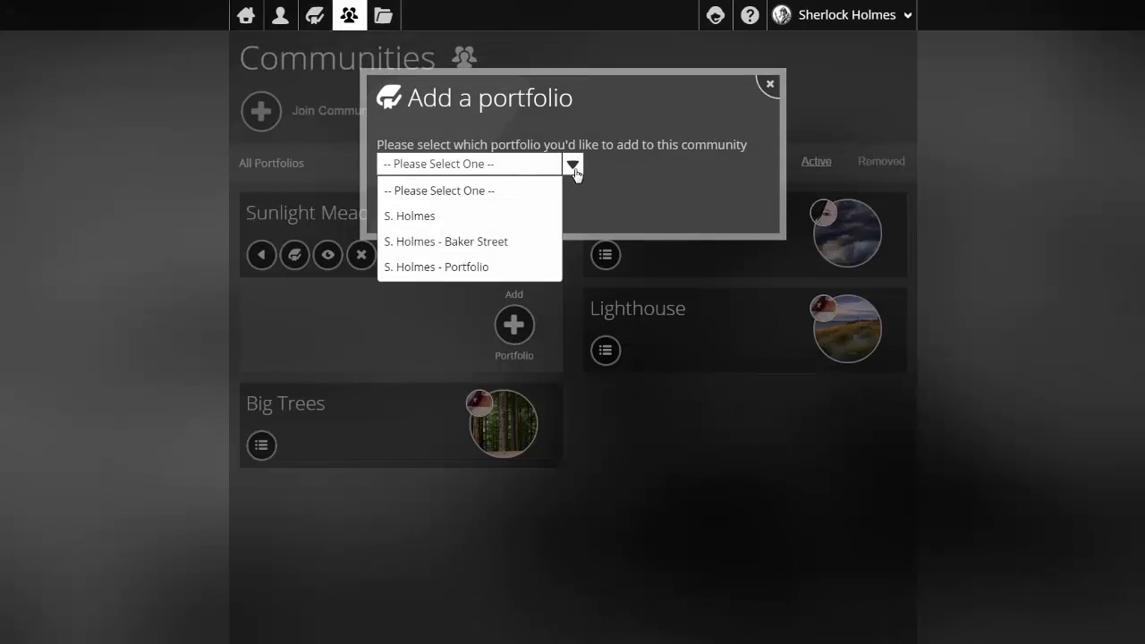
{"action": "left_click", "coordinate": [512, 225]}
{"action": "left_click", "coordinate": [396, 208]}
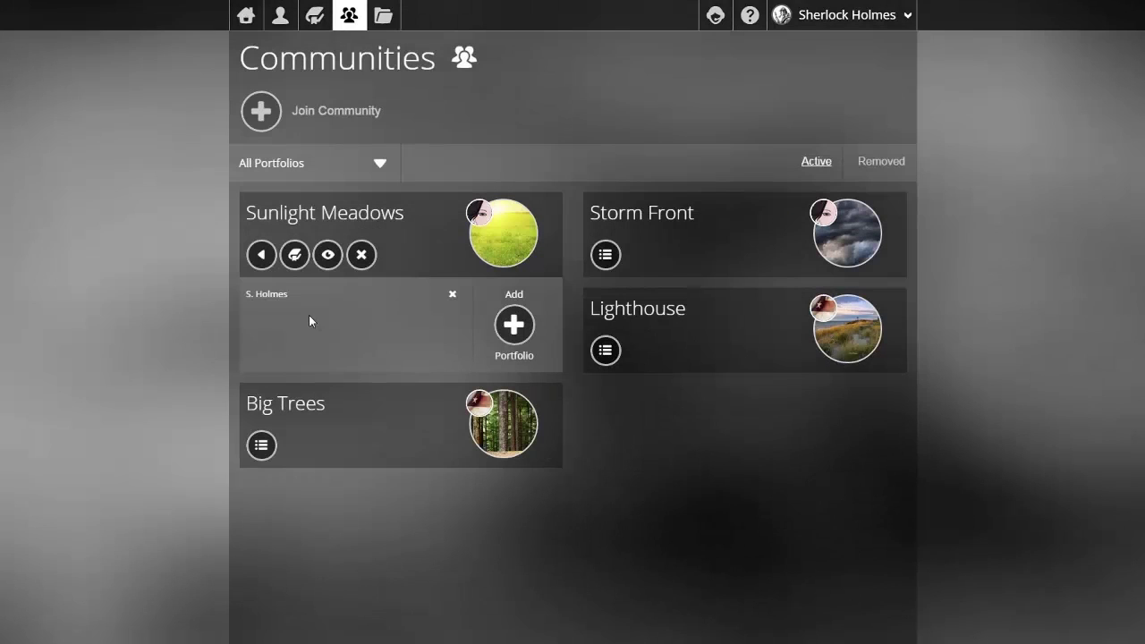
- View the Sunlight Meadows community page and its member list
{"action": "left_click", "coordinate": [328, 255]}
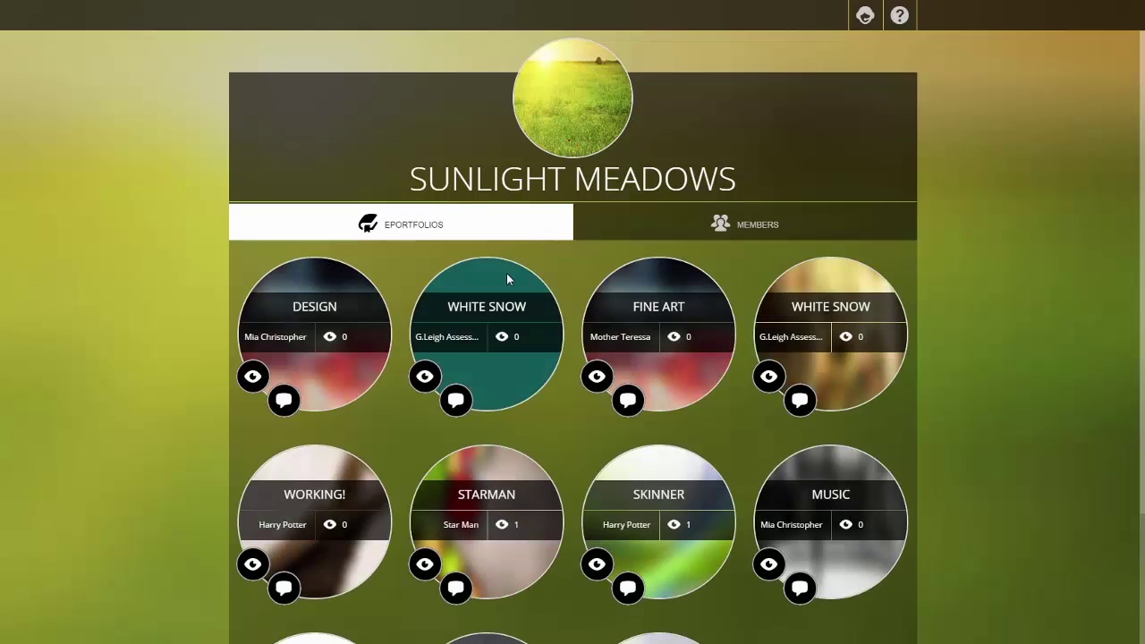
{"action": "left_click", "coordinate": [778, 231]}
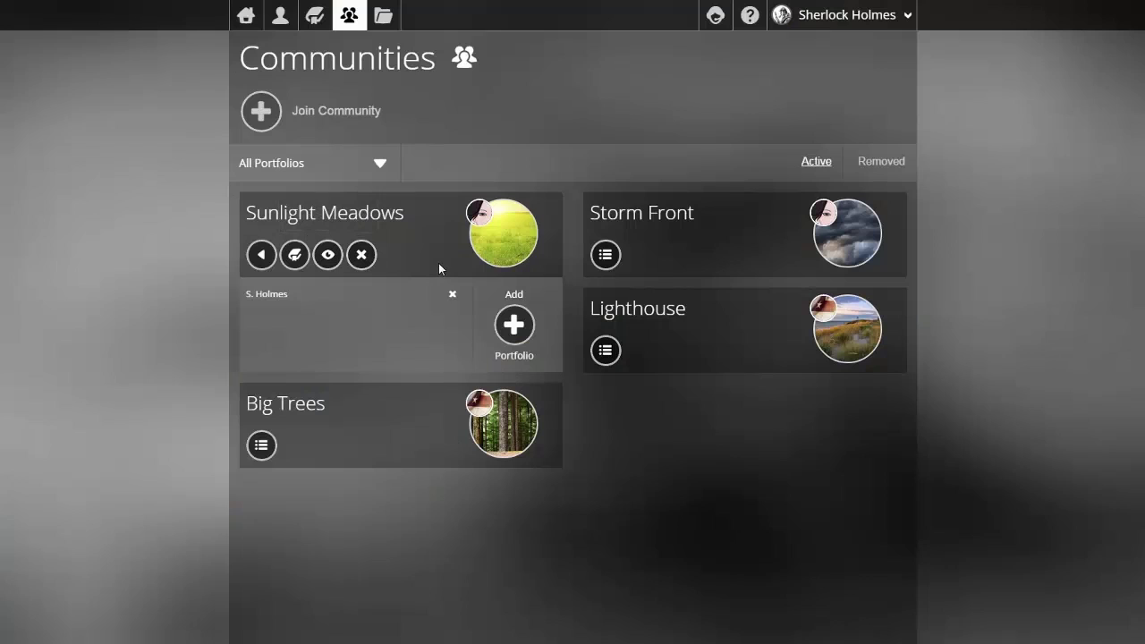
- Collapse Sunlight Meadows' actions and scroll the ePortfolios list down to Baker Street
{"action": "left_click", "coordinate": [261, 255]}
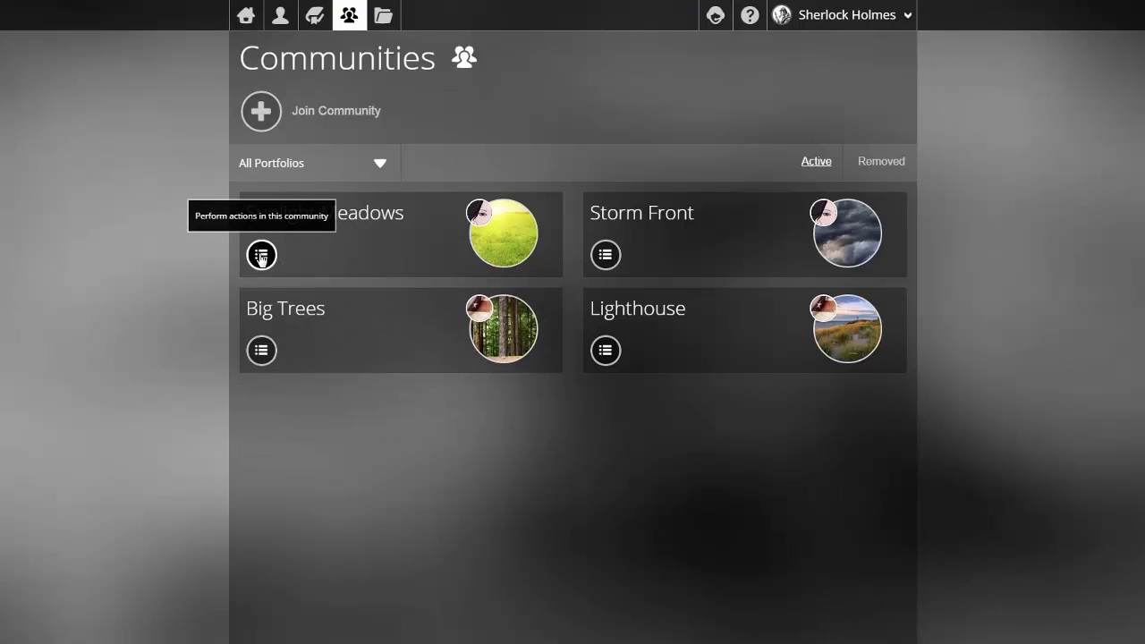
{"action": "left_click", "coordinate": [315, 16]}
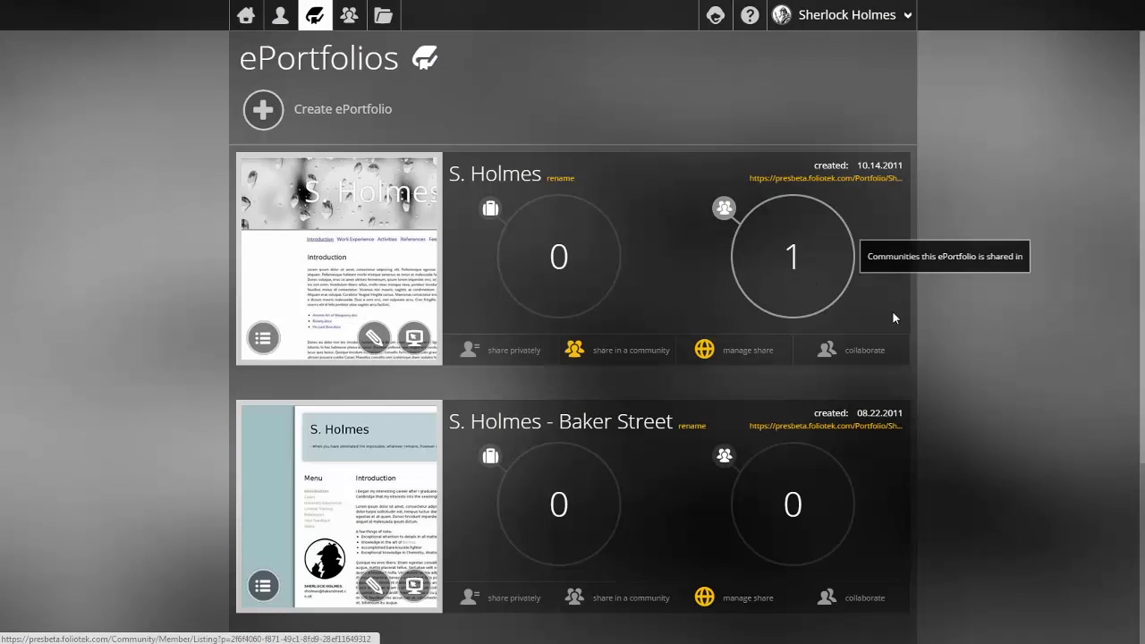
{"action": "scroll", "coordinate": [952, 276], "scroll_direction": "down", "scroll_amount": 1}
{"action": "scroll", "coordinate": [952, 276], "scroll_direction": "down", "scroll_amount": 3}
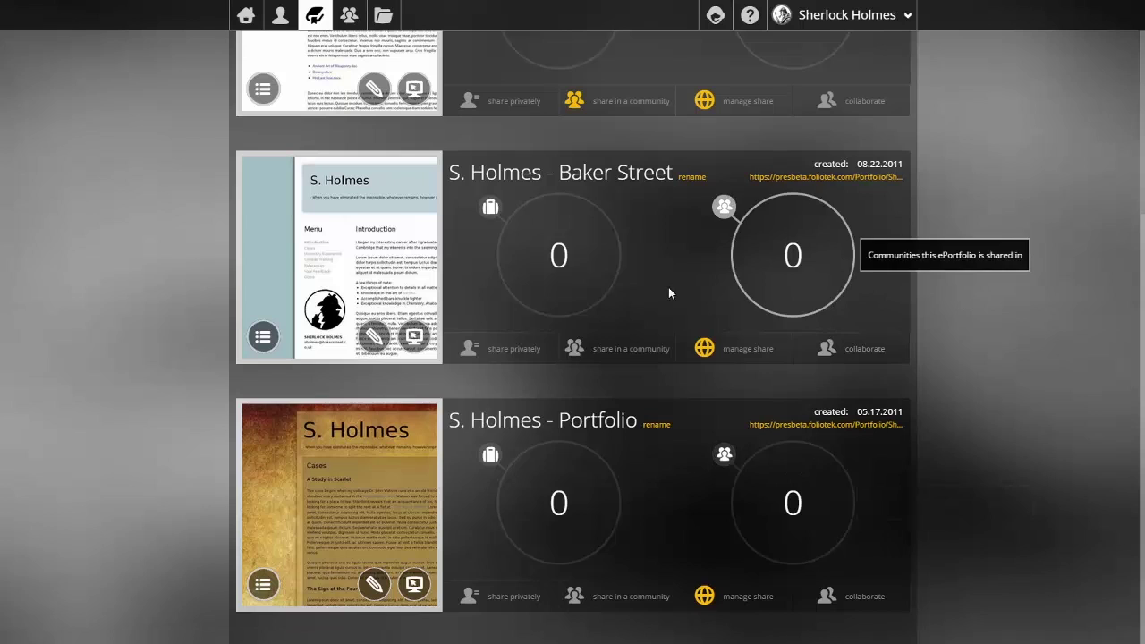
- Share the Baker Street portfolio in the Storm Front community
{"action": "left_click", "coordinate": [651, 356]}
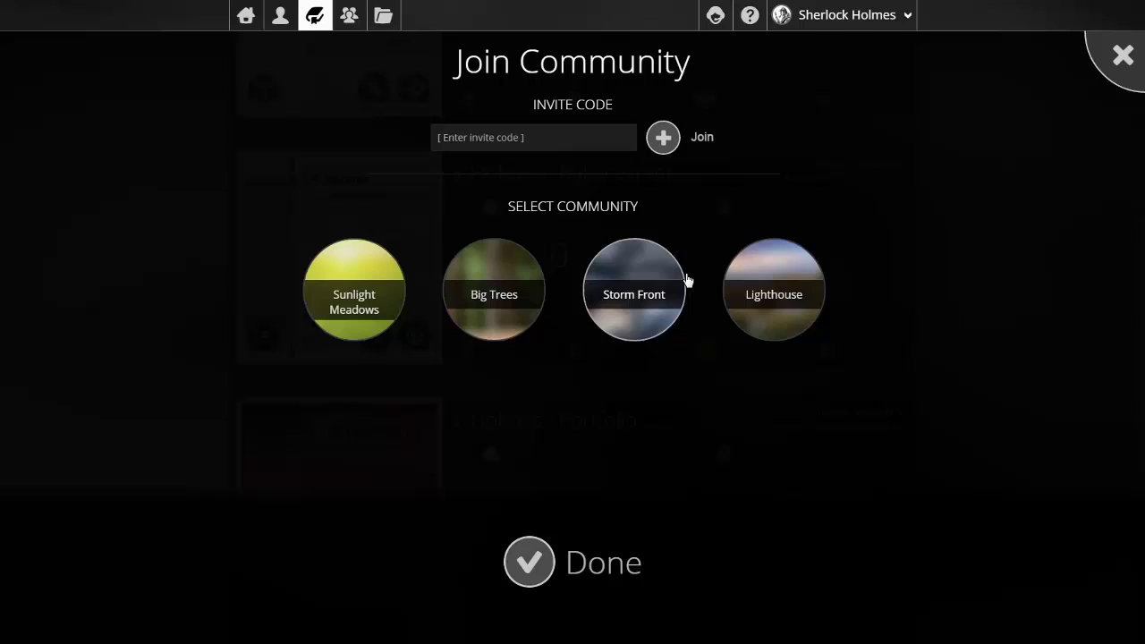
{"action": "left_click", "coordinate": [780, 276]}
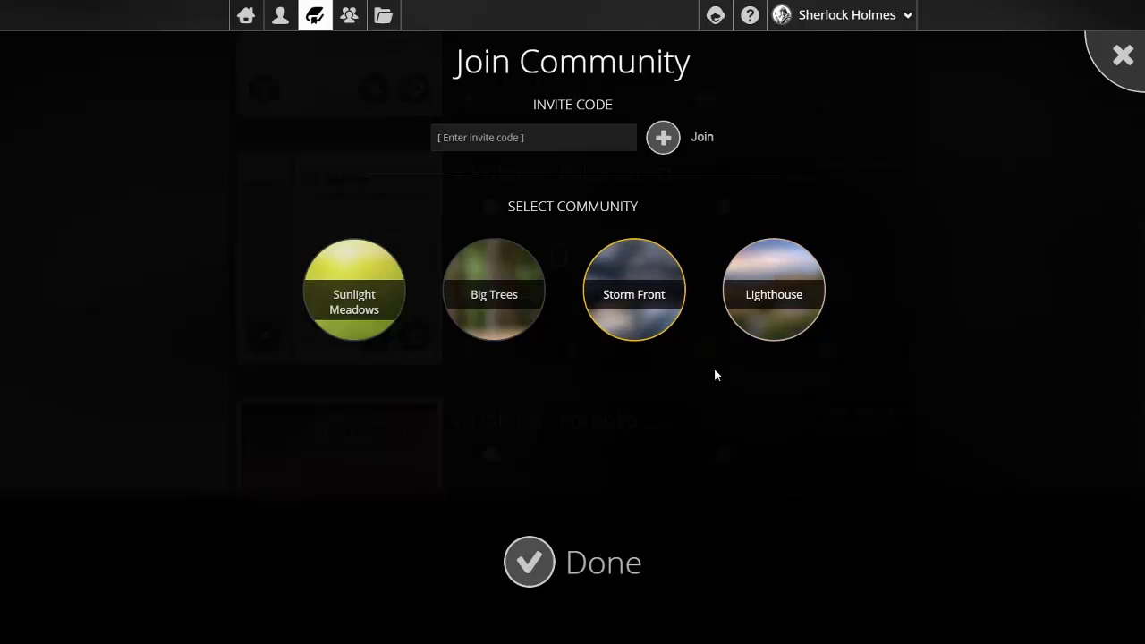
{"action": "left_click", "coordinate": [556, 573]}
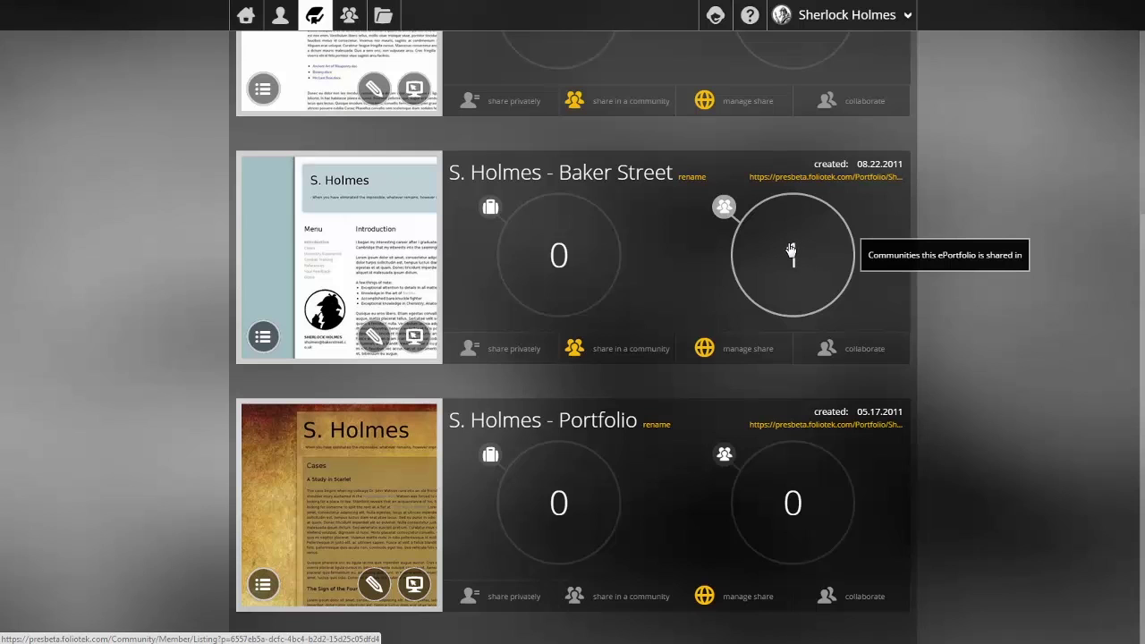
- Open Baker Street's community count to list its communities, showing Storm Front
{"action": "scroll", "coordinate": [792, 251], "scroll_direction": "up", "scroll_amount": 3}
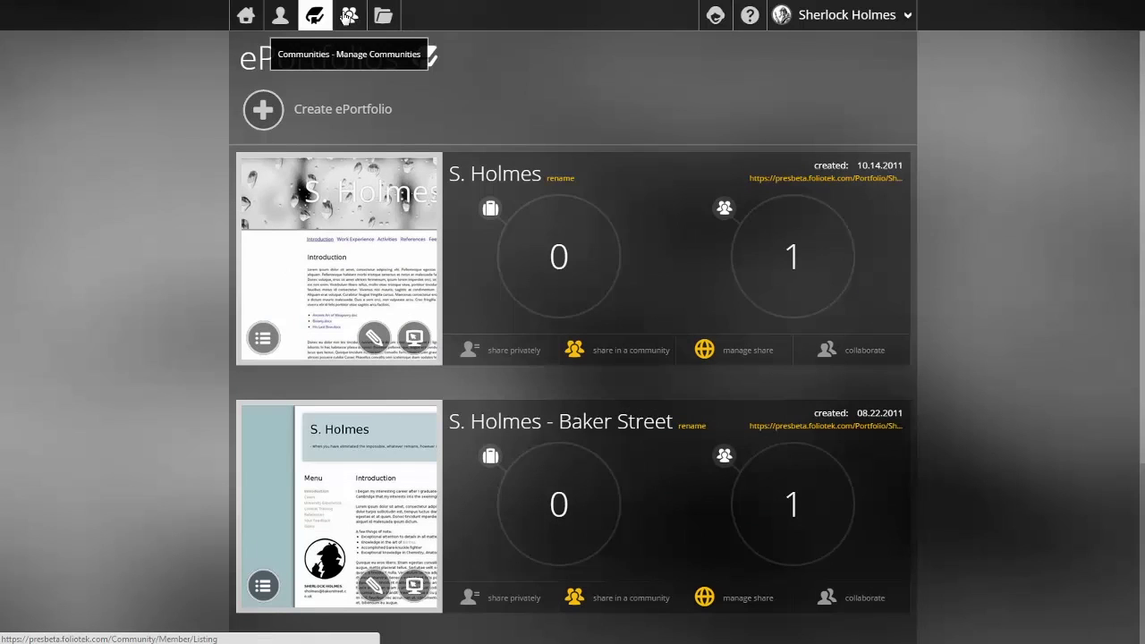
{"action": "left_click", "coordinate": [770, 487]}
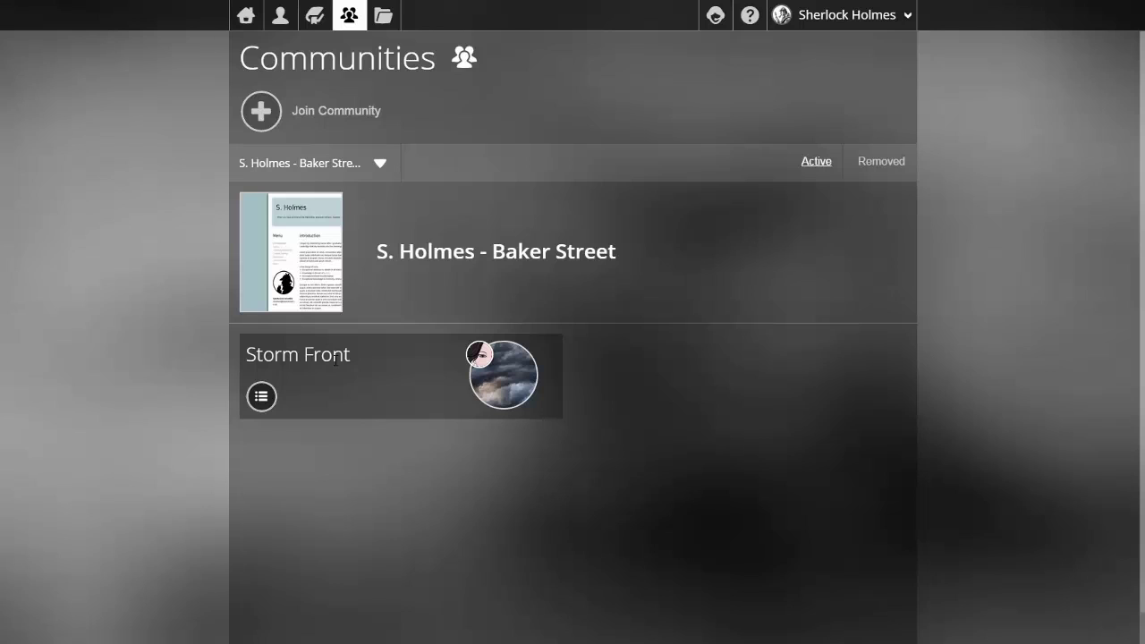
- Switch the filter to All Portfolios and add S. Holmes - Baker Street to Sunlight Meadows
{"action": "left_click", "coordinate": [380, 166]}
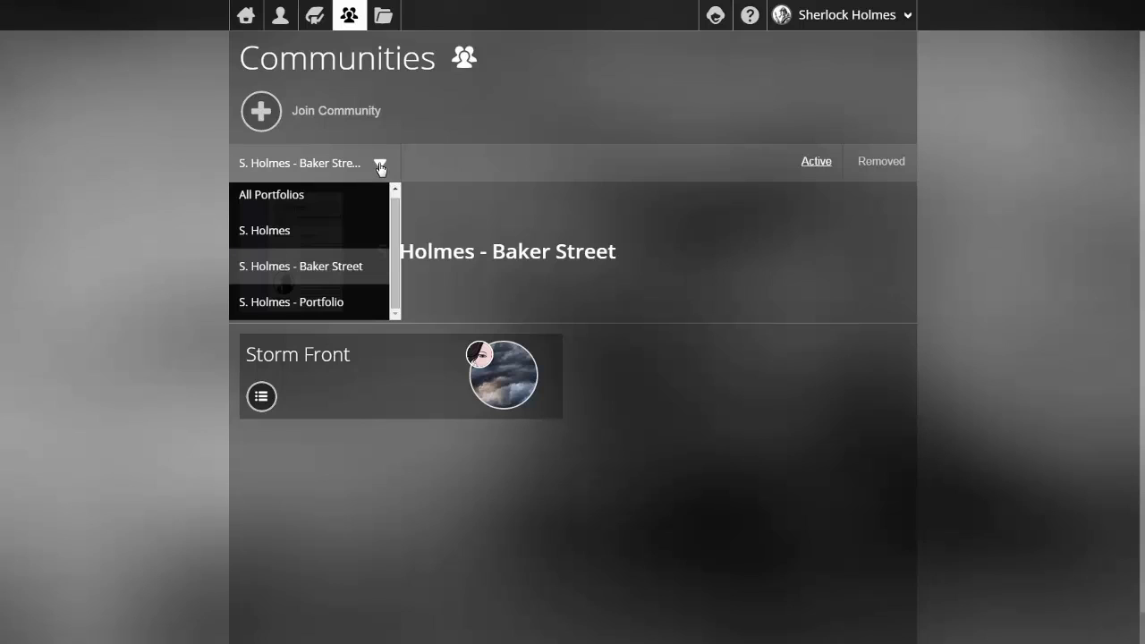
{"action": "left_click", "coordinate": [345, 202]}
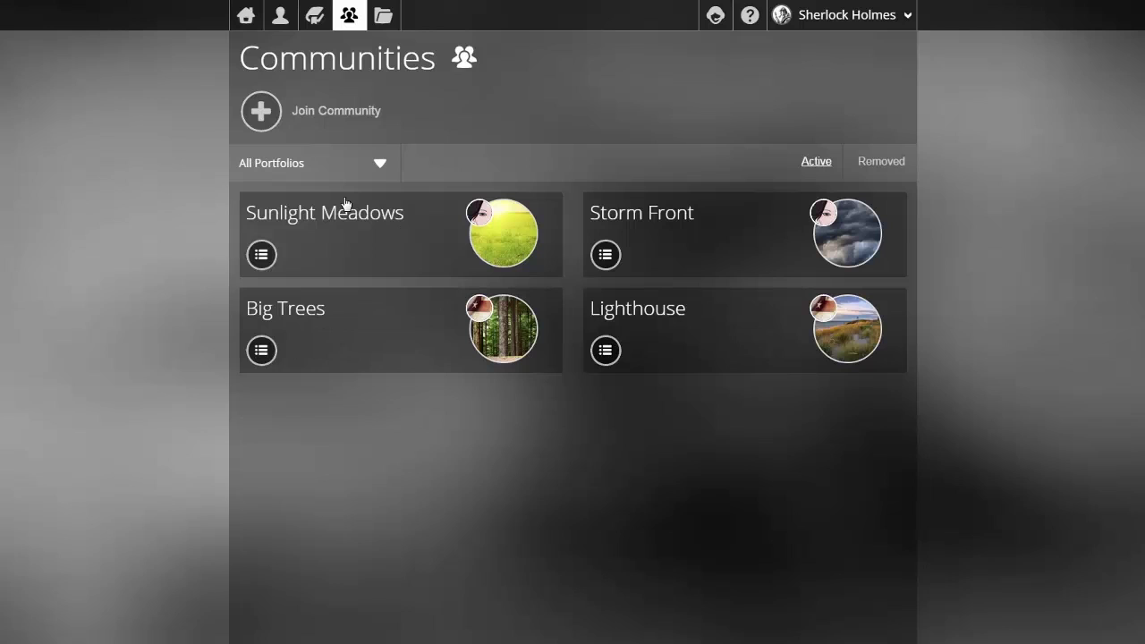
{"action": "left_click", "coordinate": [264, 266]}
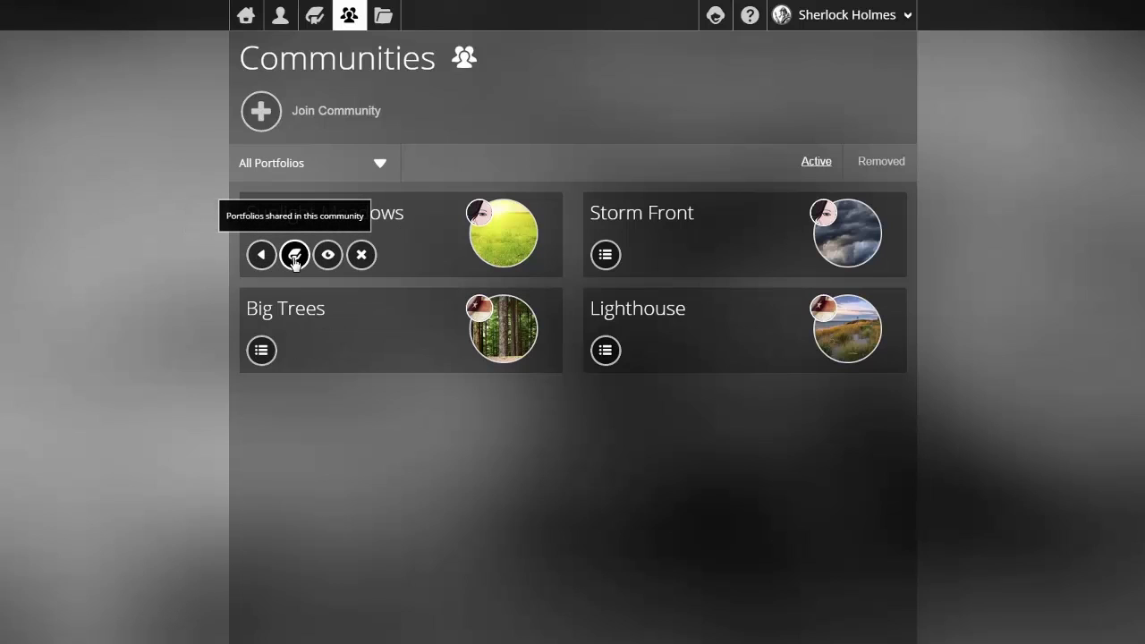
{"action": "left_click", "coordinate": [294, 255]}
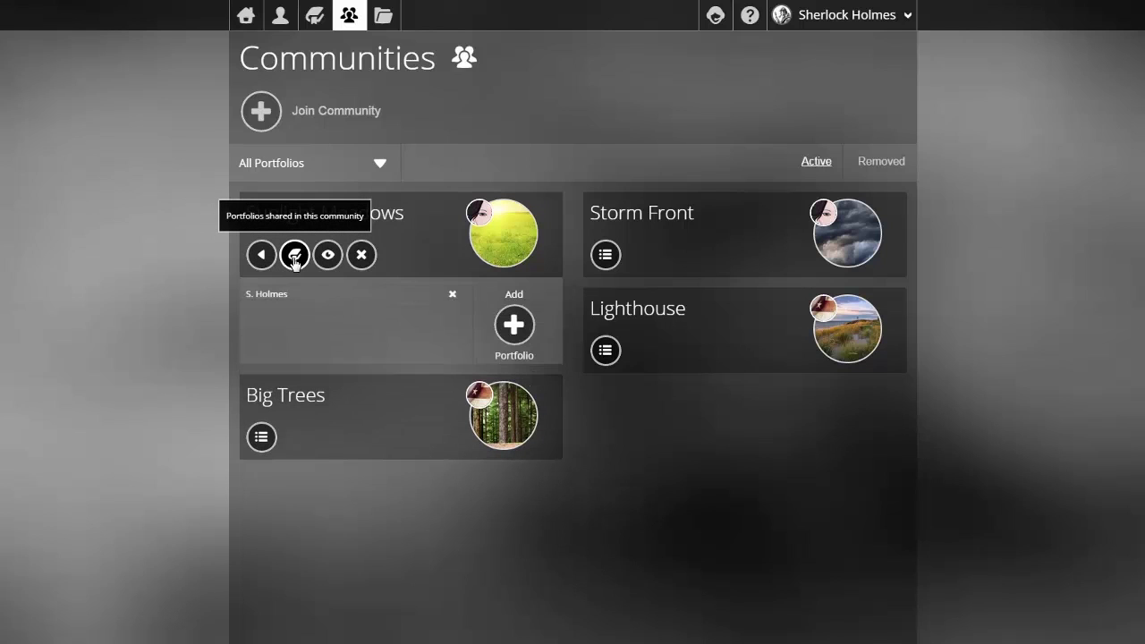
{"action": "left_click", "coordinate": [515, 325]}
{"action": "left_click", "coordinate": [573, 164]}
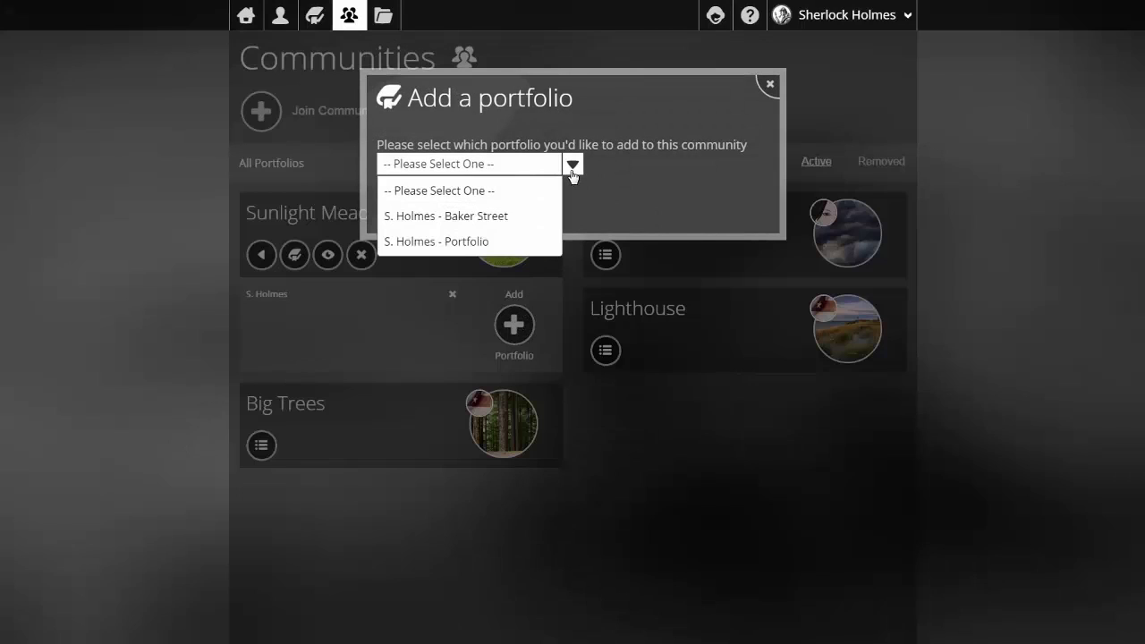
{"action": "left_click", "coordinate": [506, 222]}
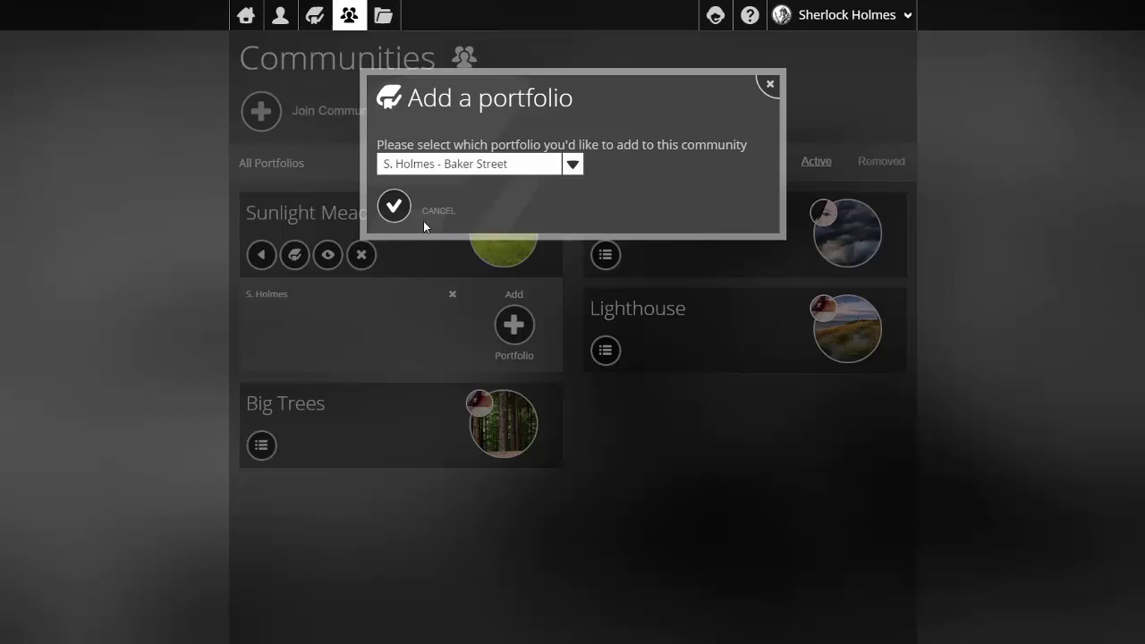
{"action": "left_click", "coordinate": [390, 211]}
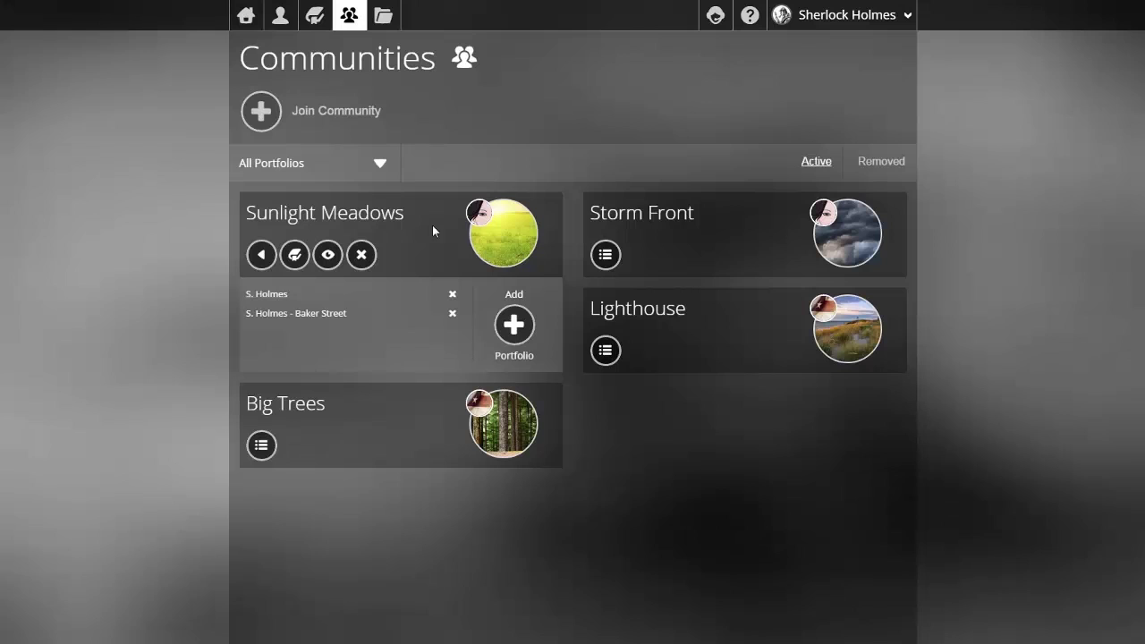
- Check Storm Front's portfolios and filter communities by S. Holmes - Baker Street
{"action": "left_click", "coordinate": [605, 255]}
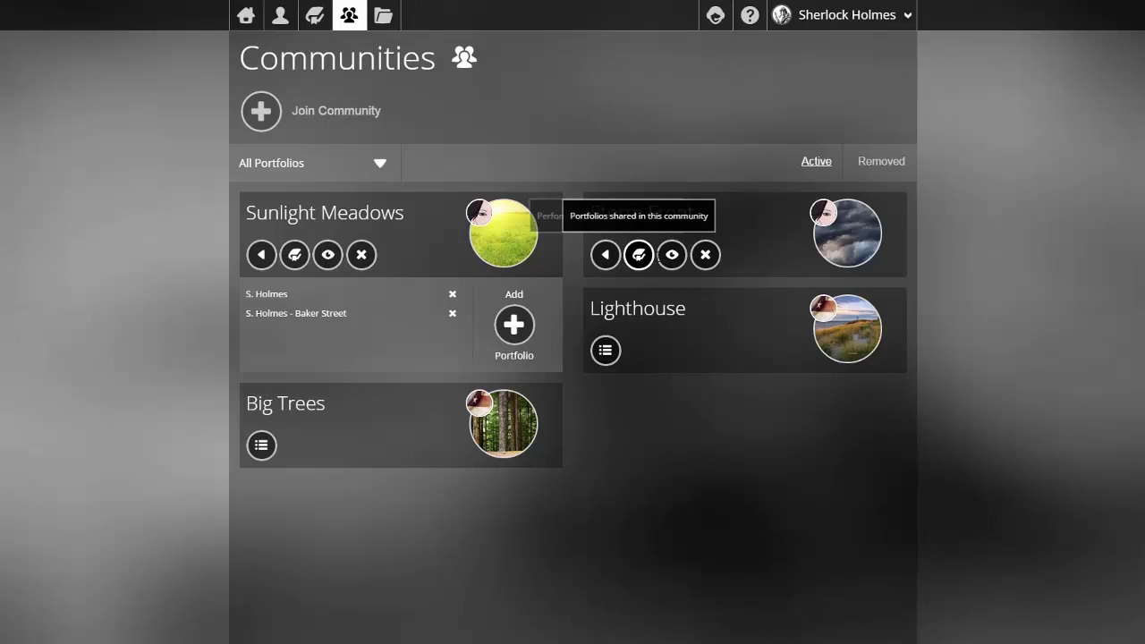
{"action": "left_click", "coordinate": [648, 261]}
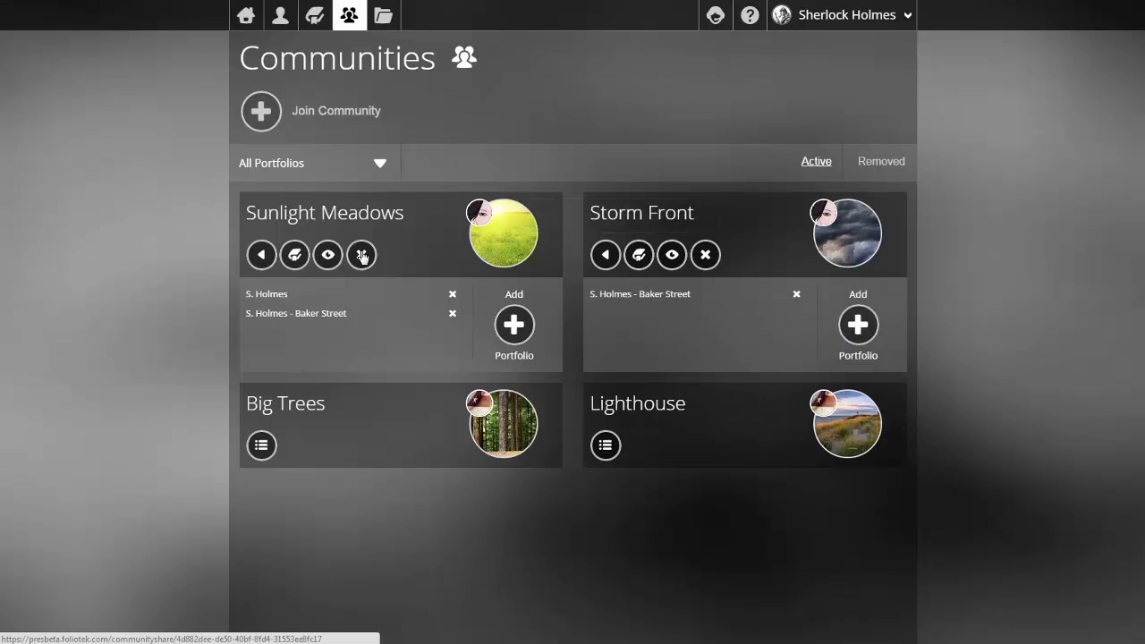
{"action": "left_click", "coordinate": [381, 164]}
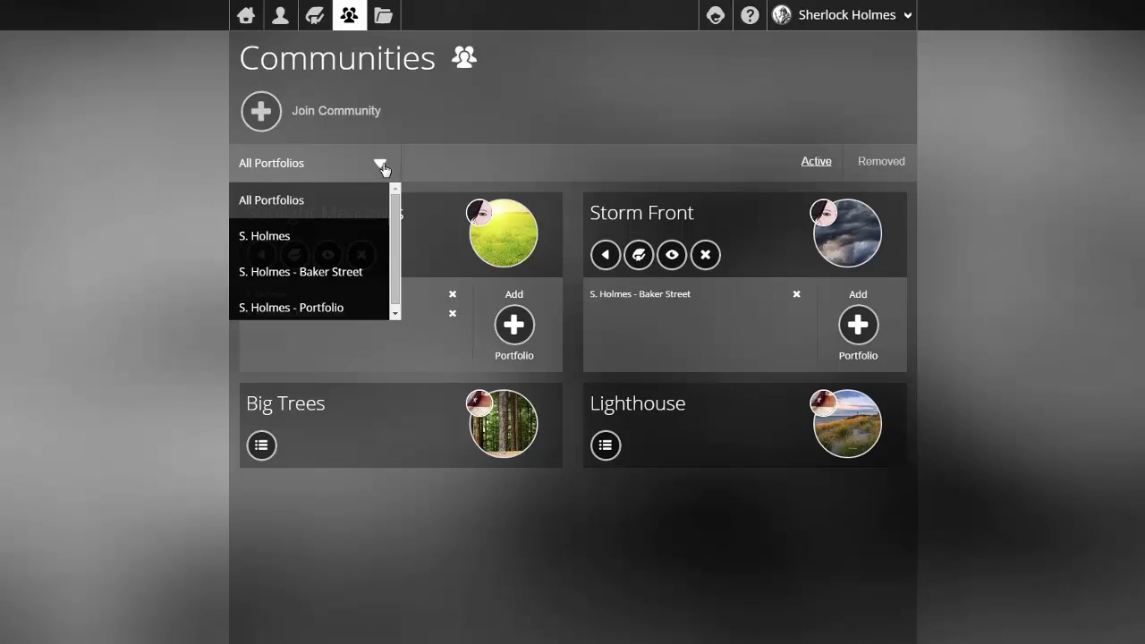
{"action": "left_click", "coordinate": [360, 273]}
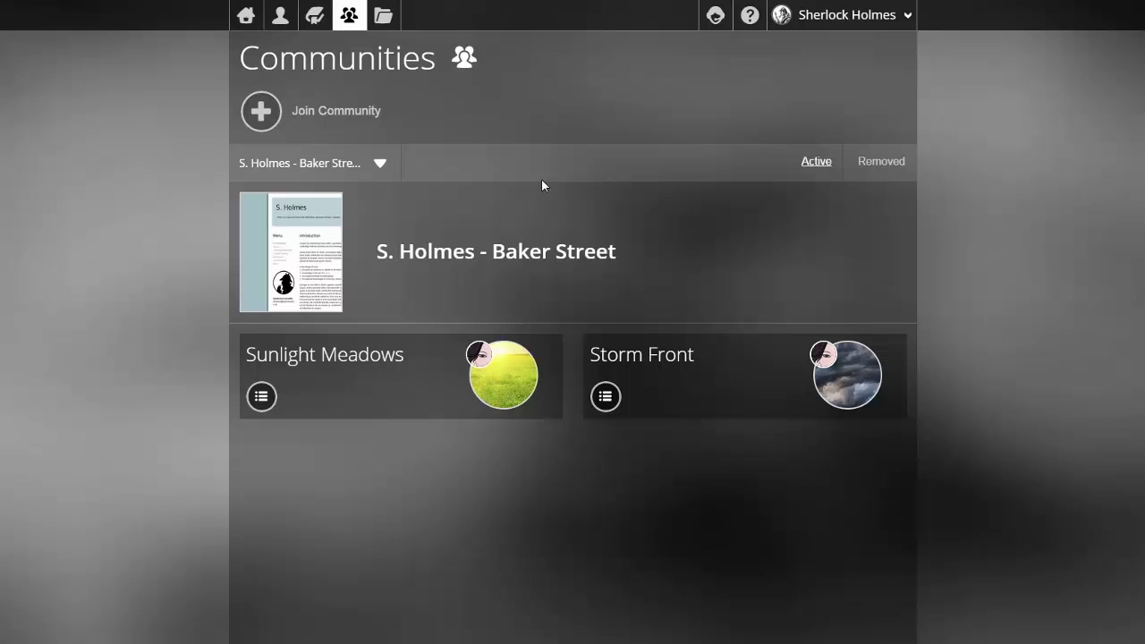
{"action": "left_click", "coordinate": [314, 18]}
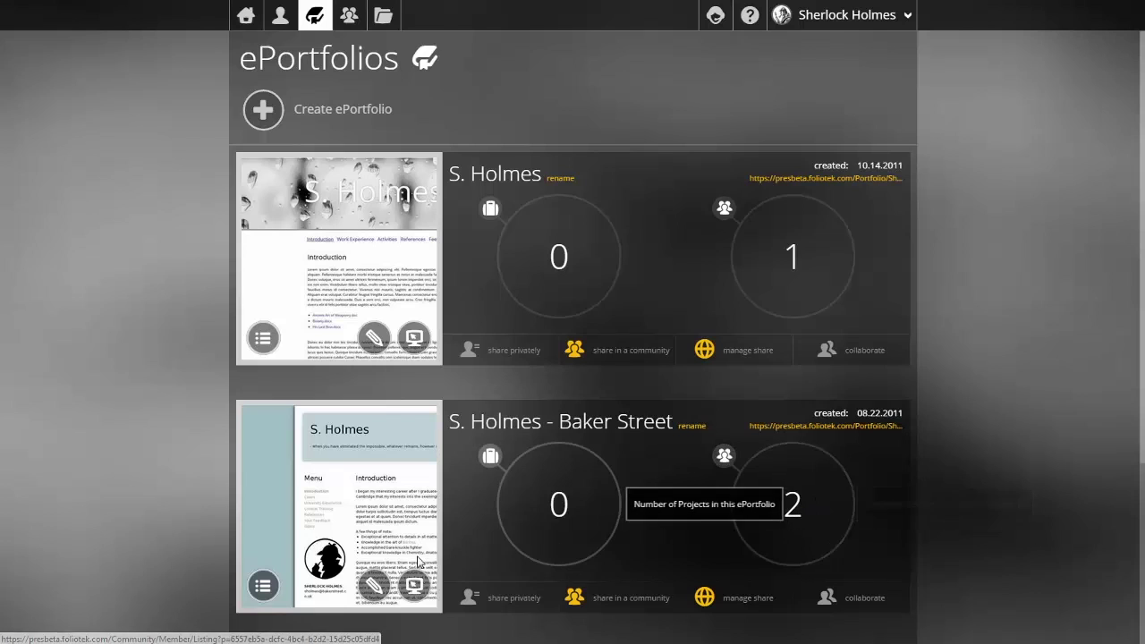
- Edit the S. Holmes - Baker Street portfolio to open its Introduction page
{"action": "left_click", "coordinate": [373, 587]}
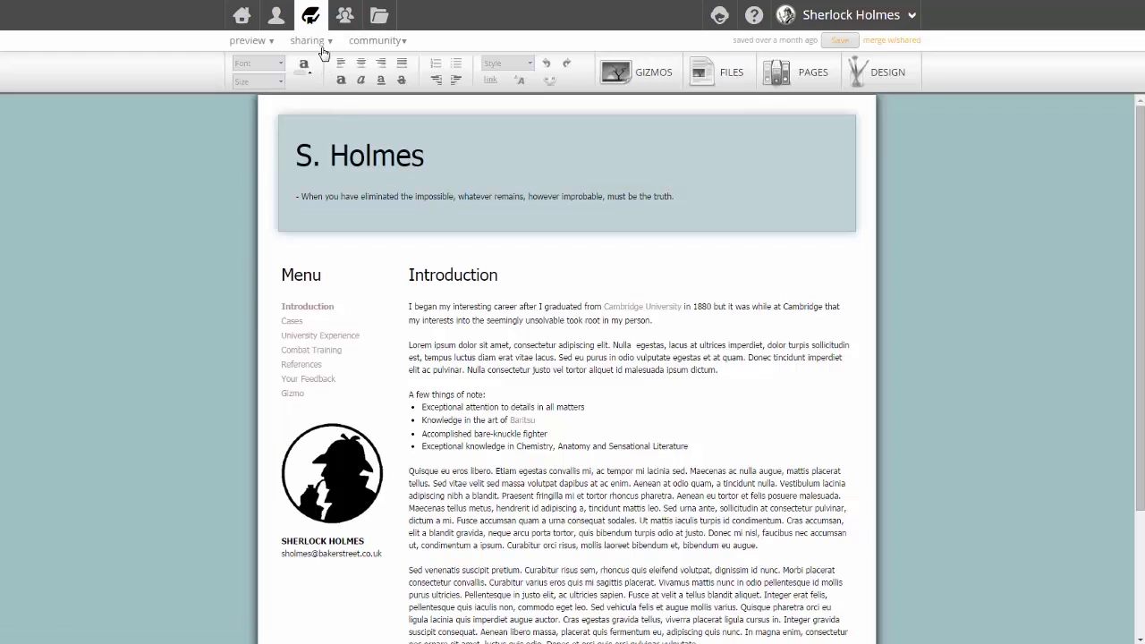
- Open Manage Community Share(s) from the editor's sharing menu, then the Communities overview
{"action": "left_click", "coordinate": [321, 47]}
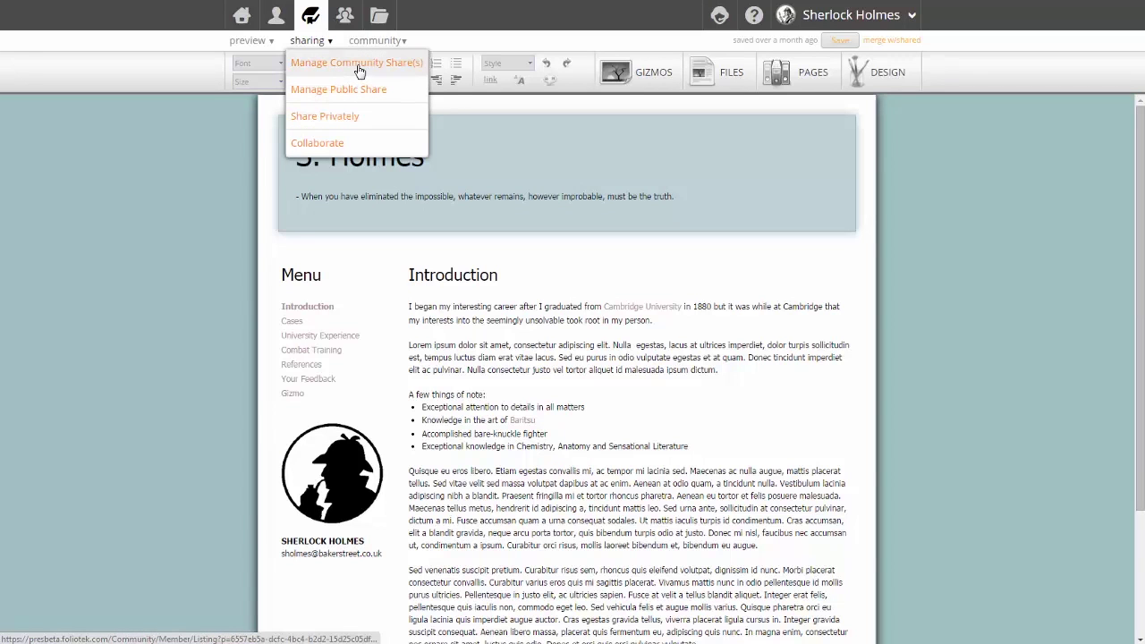
{"action": "left_click", "coordinate": [359, 70]}
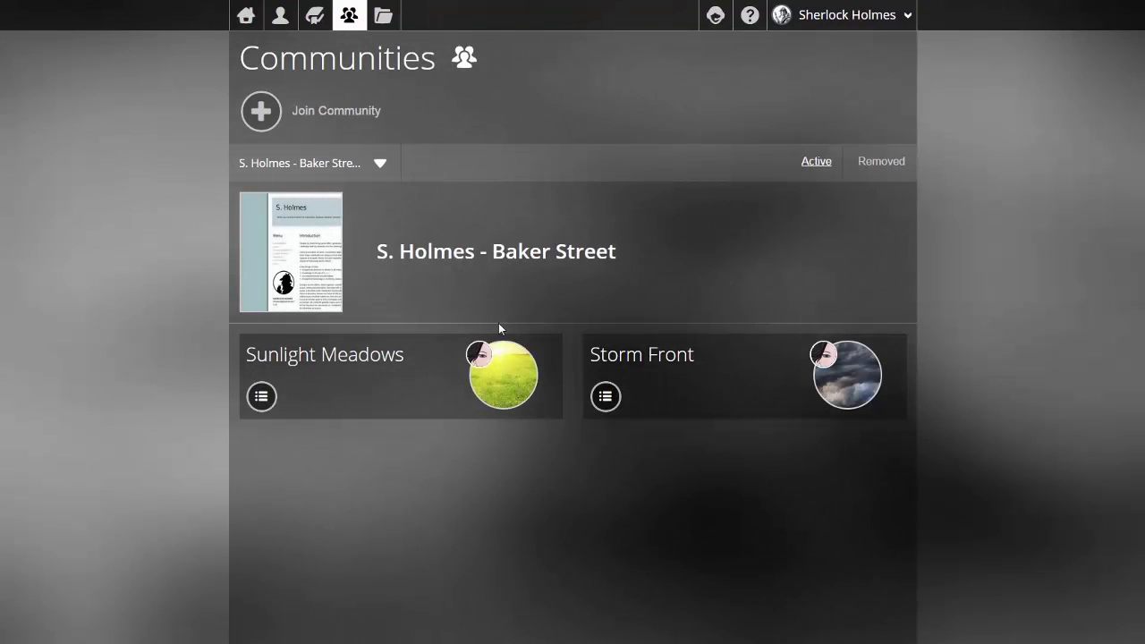
{"action": "left_click", "coordinate": [352, 16]}
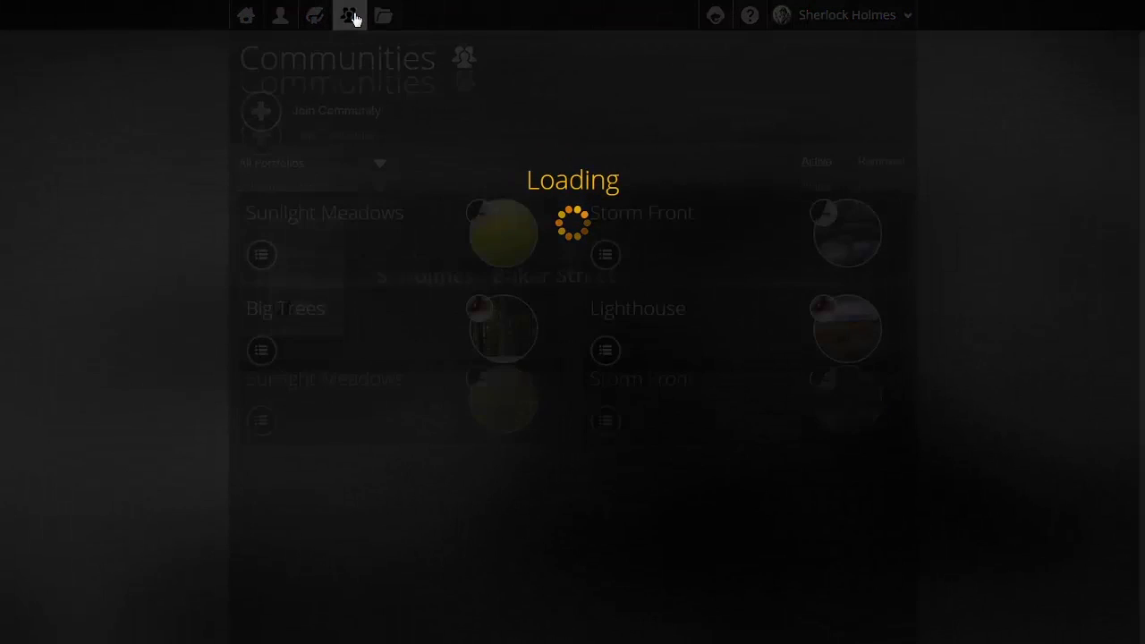